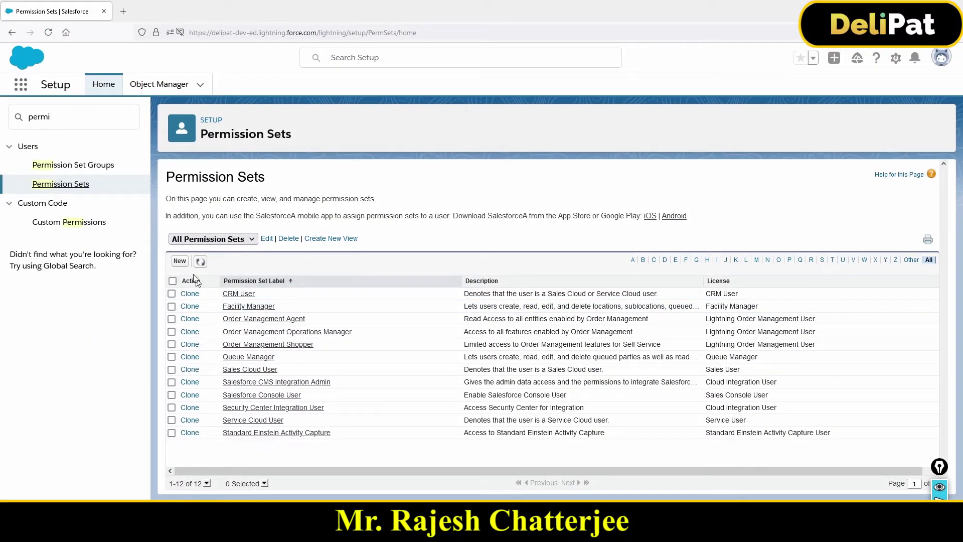
Start a new permission set from the Permission Sets list
left_click(179, 262)
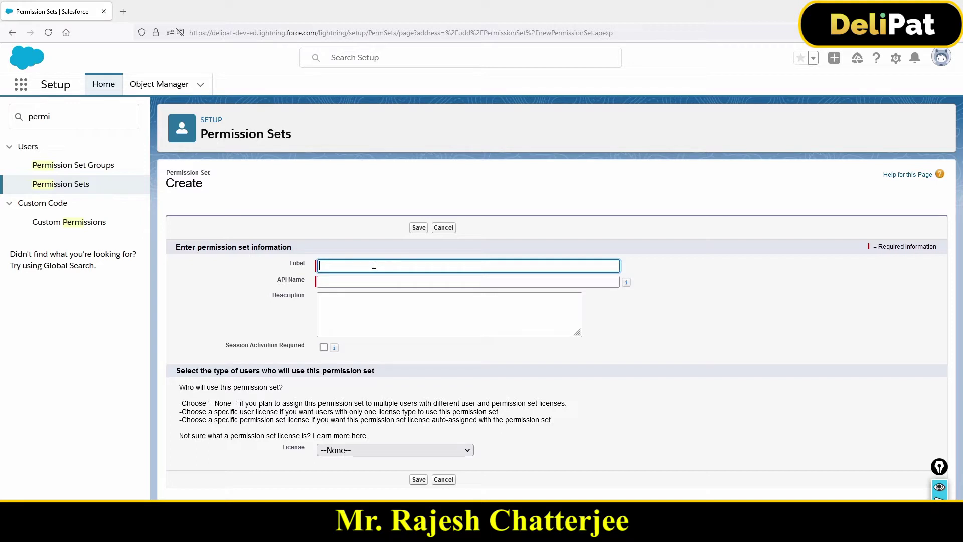
Enter the label 'Assign Create report permission' and let the API name auto-fill
left_click(334, 450)
left_click(334, 267)
left_click(333, 267)
type("Assign Create report permission")
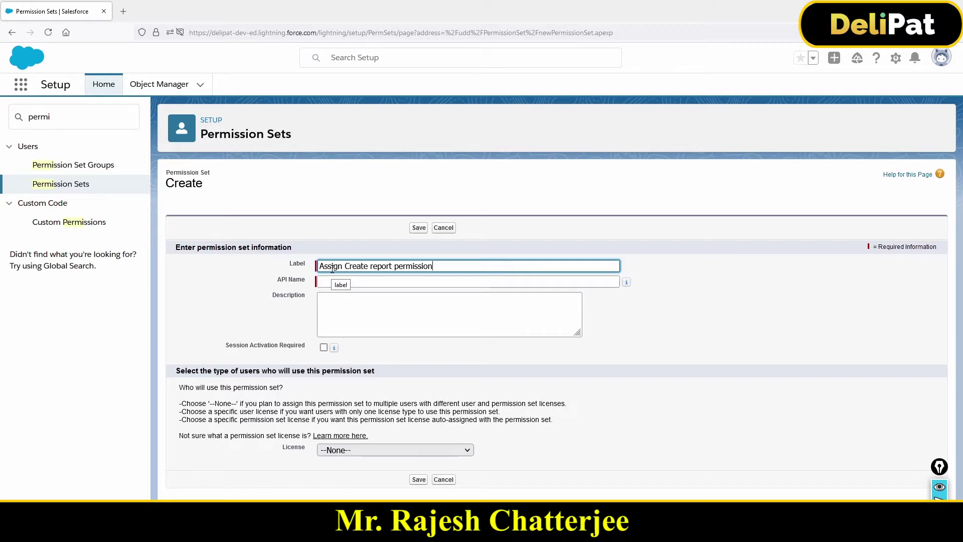
key("Tab")
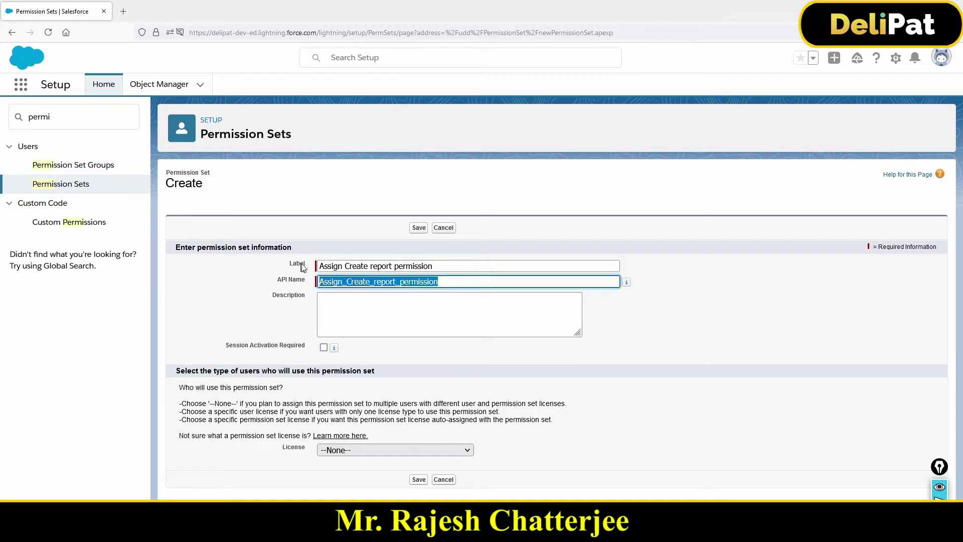
Choose the Salesforce license and save the new permission set
left_click(327, 449)
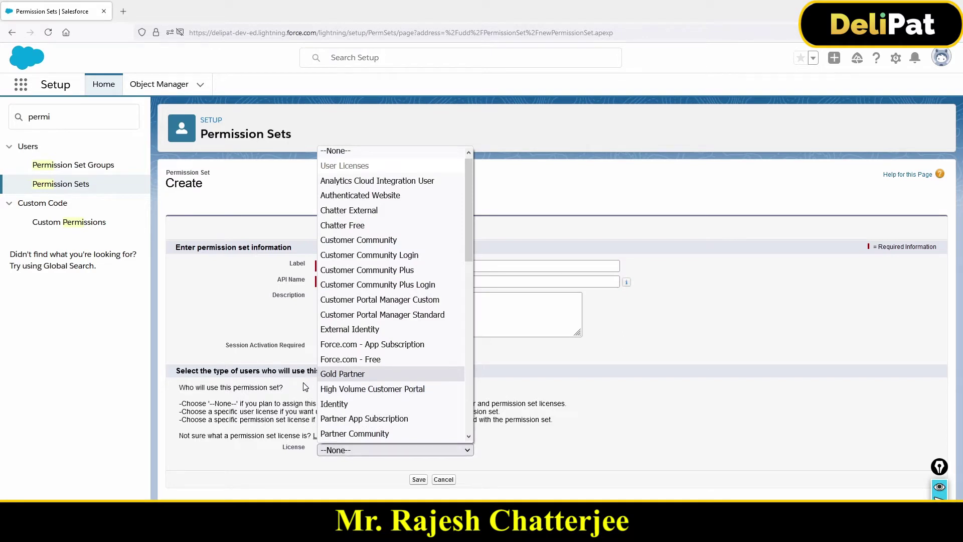
key("s")
key("Return")
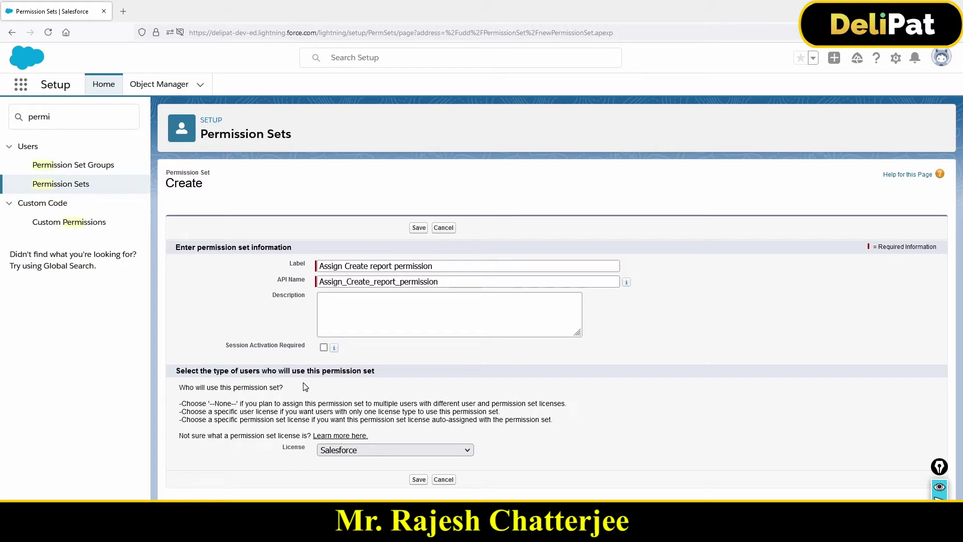
left_click(416, 480)
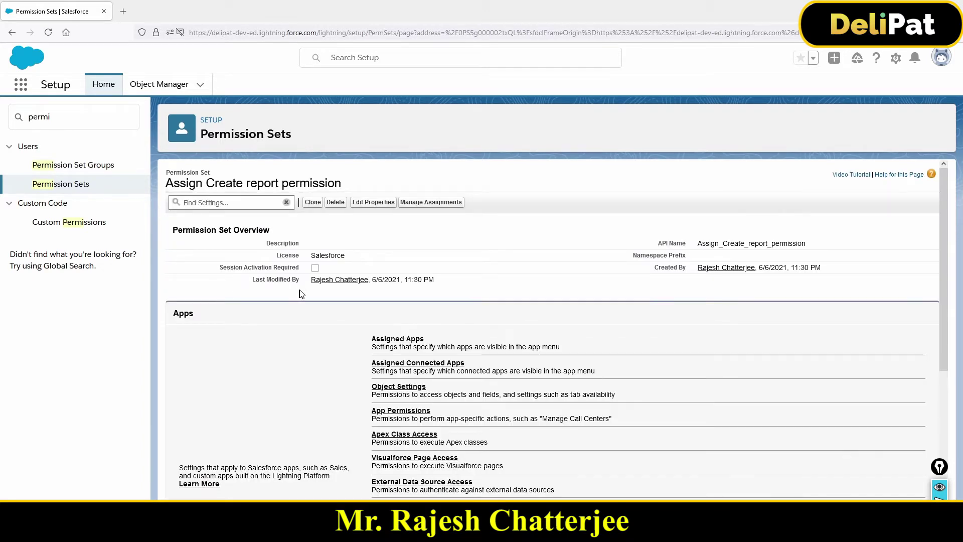
Open the permission set's Assigned Apps settings in a new browser tab
scroll(232, 321, "down", 3)
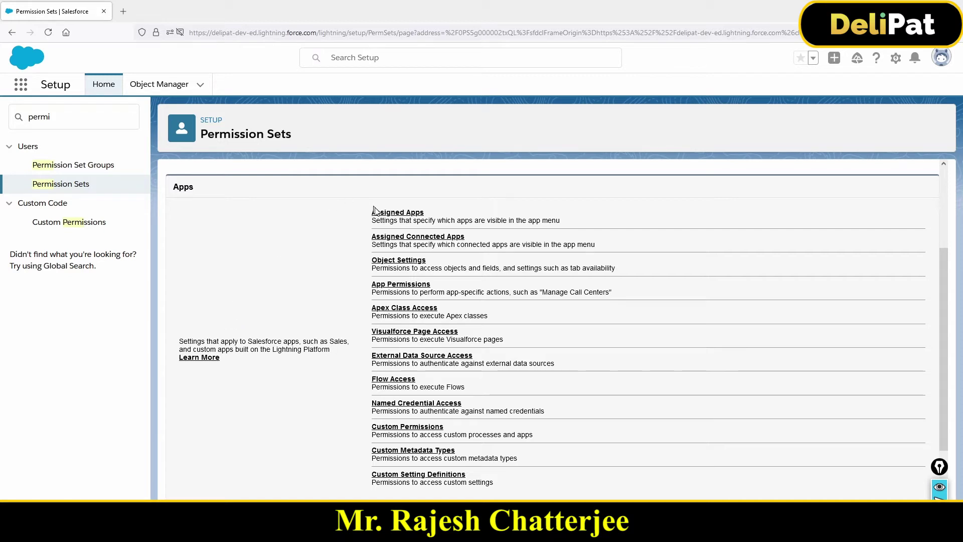
left_click_drag(374, 219, 424, 220)
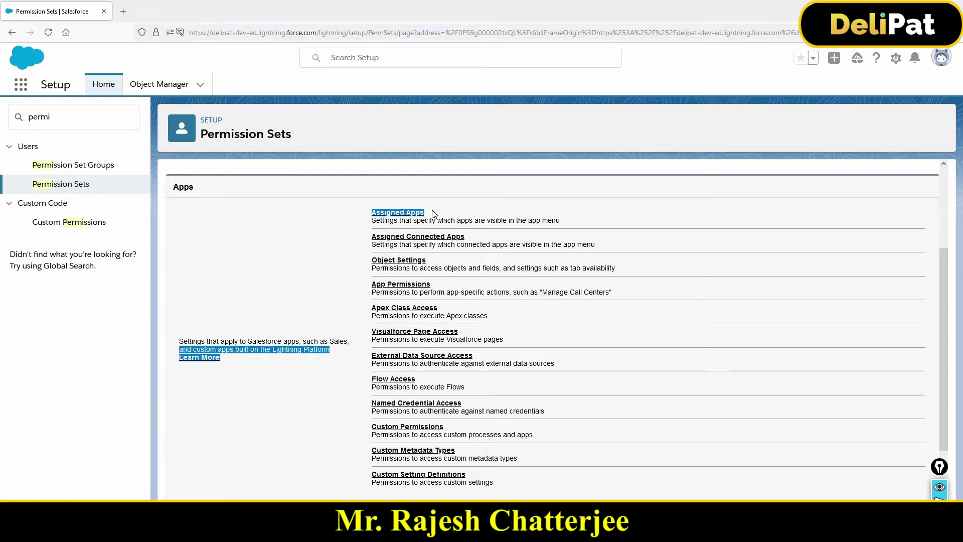
left_click(433, 214)
right_click(408, 216)
left_click(426, 227)
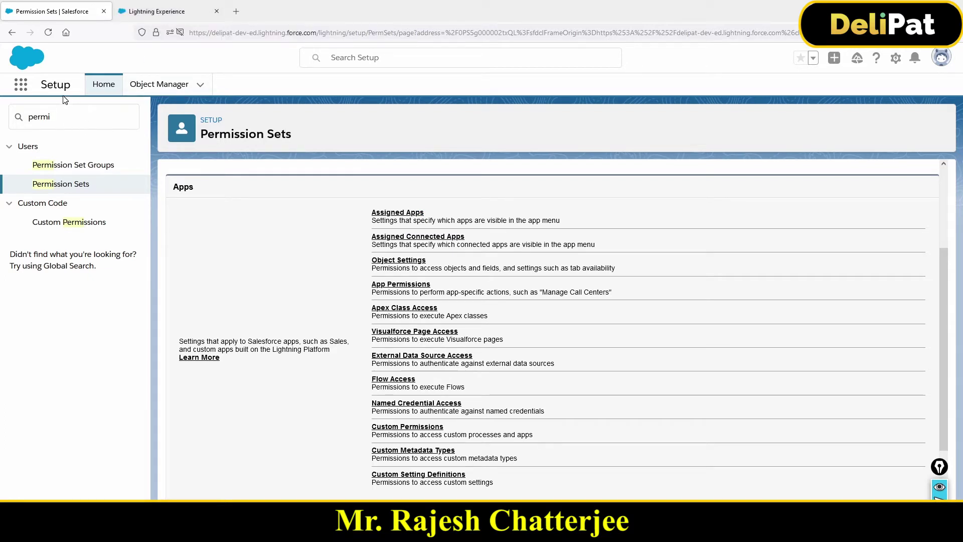
Look over Assigned Apps and the System Administrator profile, then return to the Apps overview
left_click(138, 12)
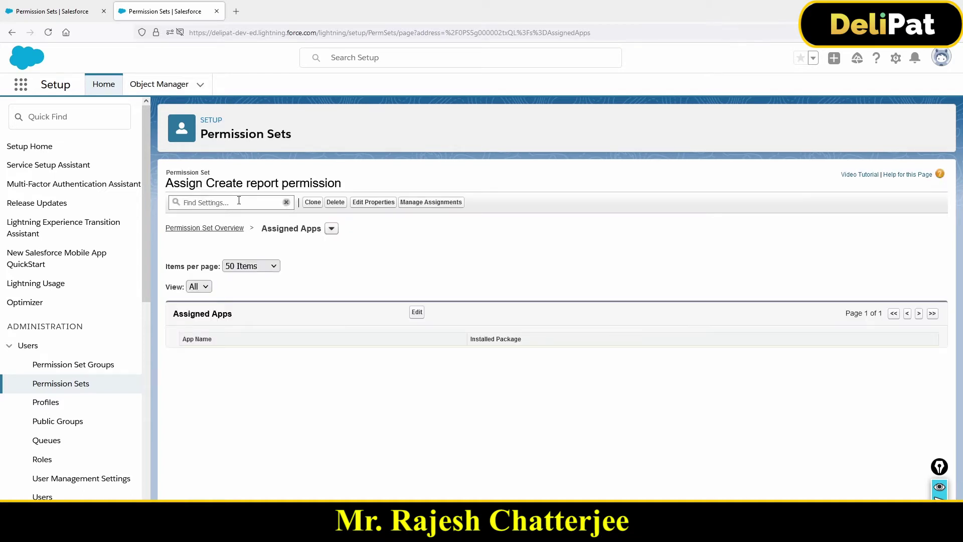
left_click(49, 117)
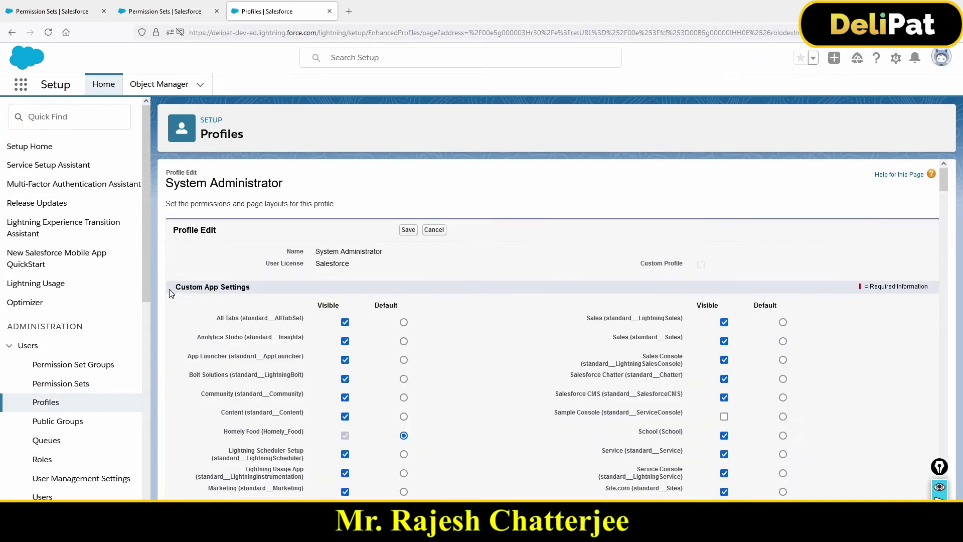
left_click_drag(173, 290, 252, 294)
scroll(274, 237, "down", 2)
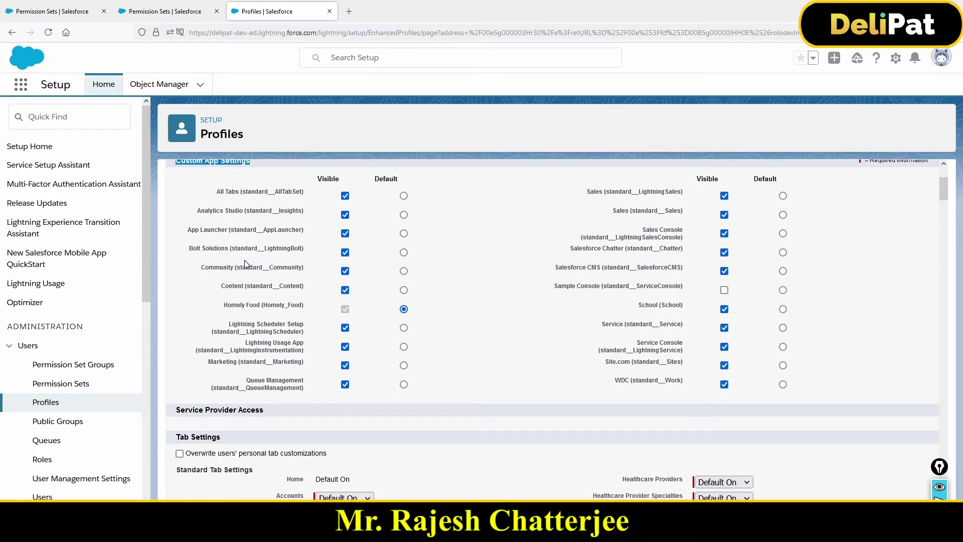
left_click(180, 15)
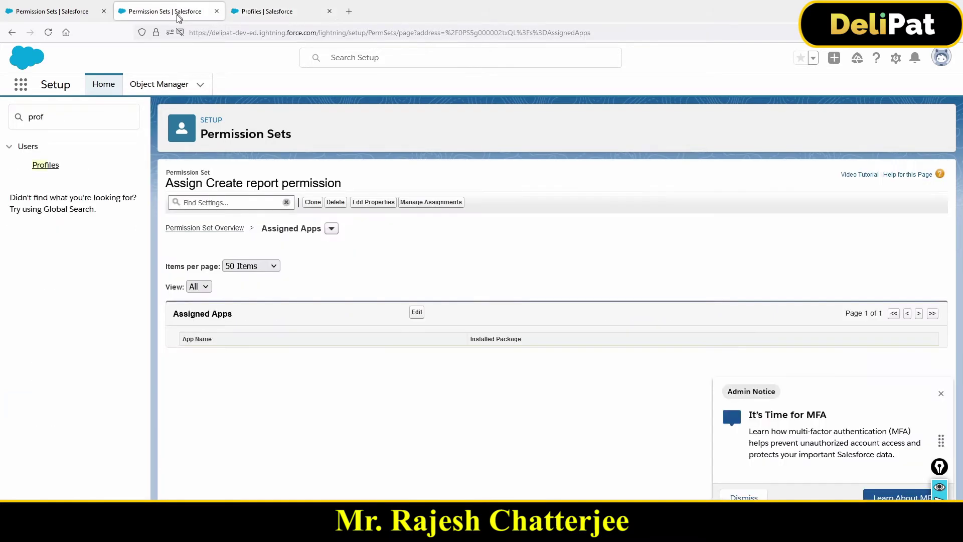
left_click(64, 16)
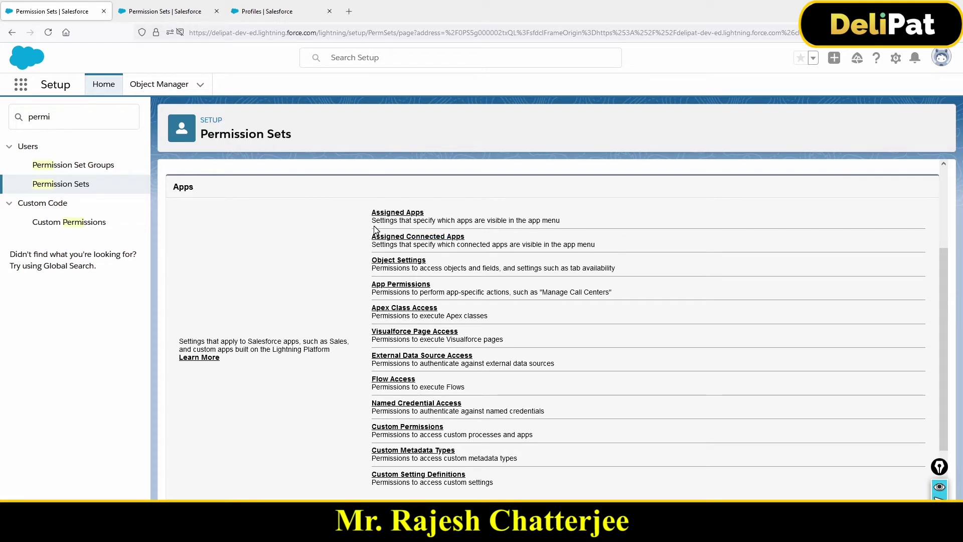
Open the permission set's Object Settings in a new tab and switch to it
left_click_drag(361, 215, 433, 216)
left_click_drag(353, 242, 421, 247)
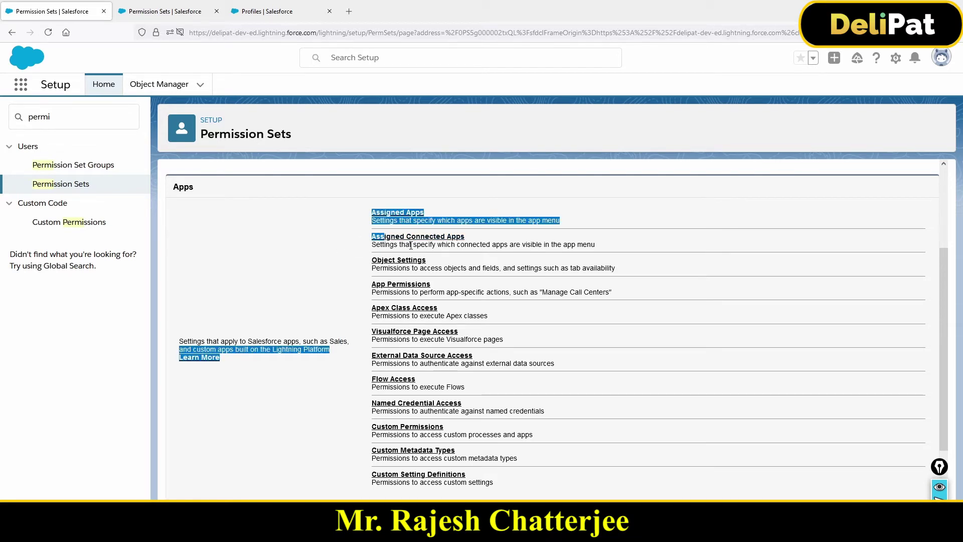
triple_click(483, 243)
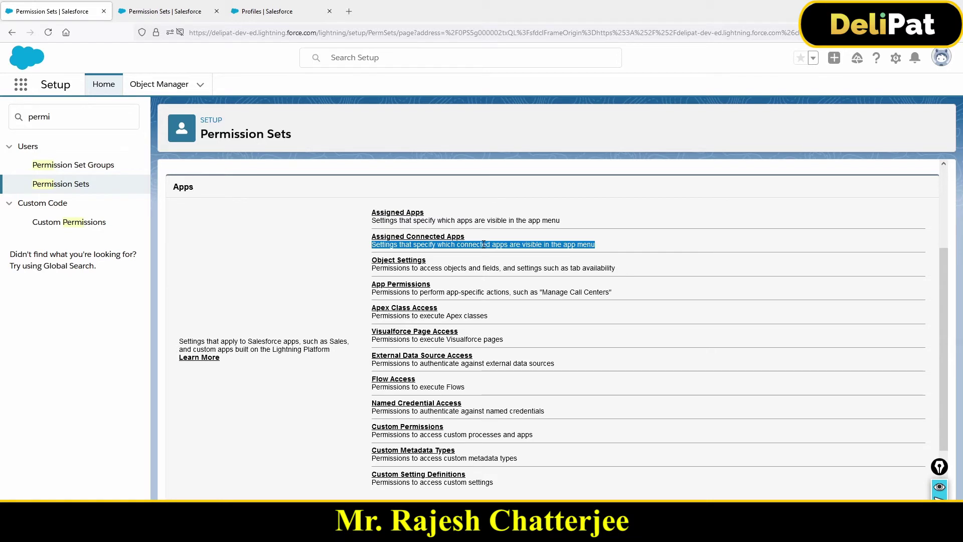
middle_click(409, 261)
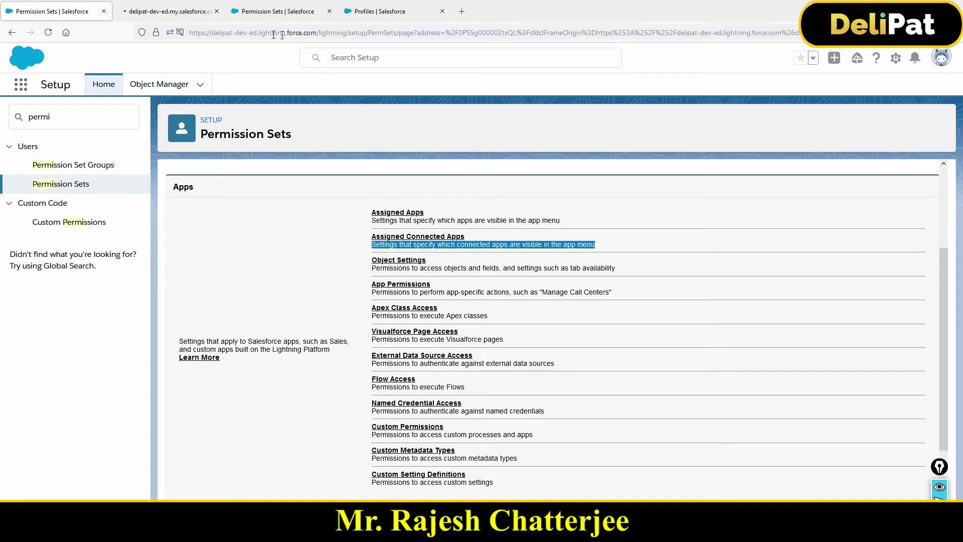
left_click(161, 11)
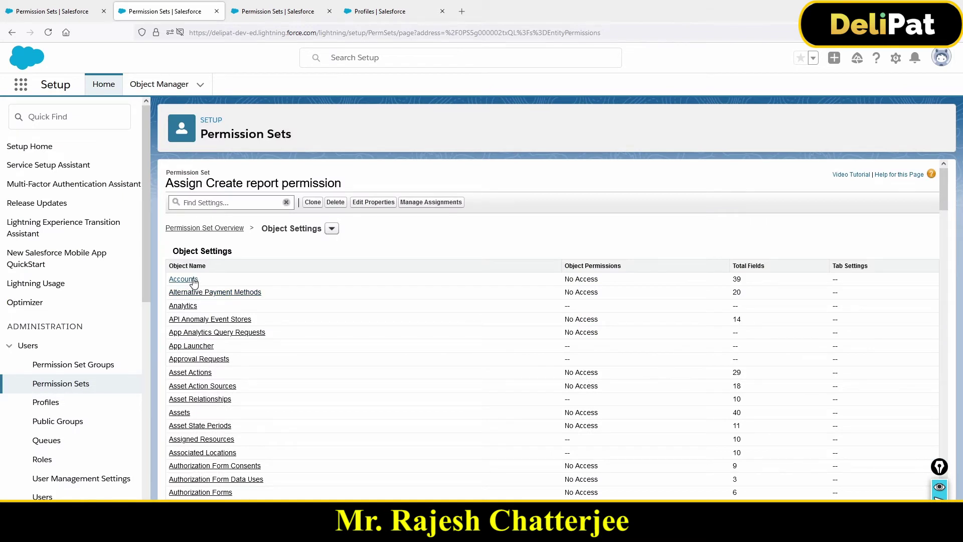
Edit the Accounts object settings to make the tab Available and grant Read access
left_click(194, 283)
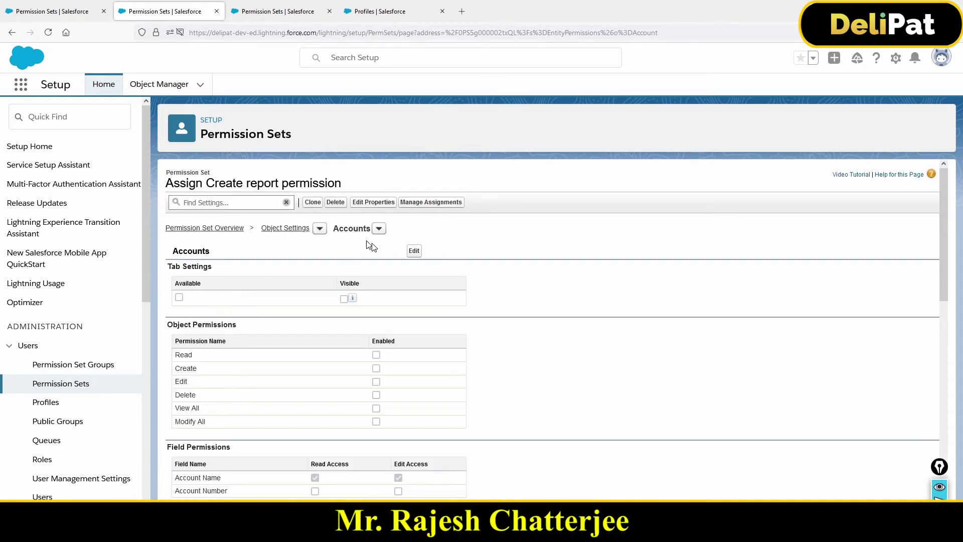
left_click(414, 251)
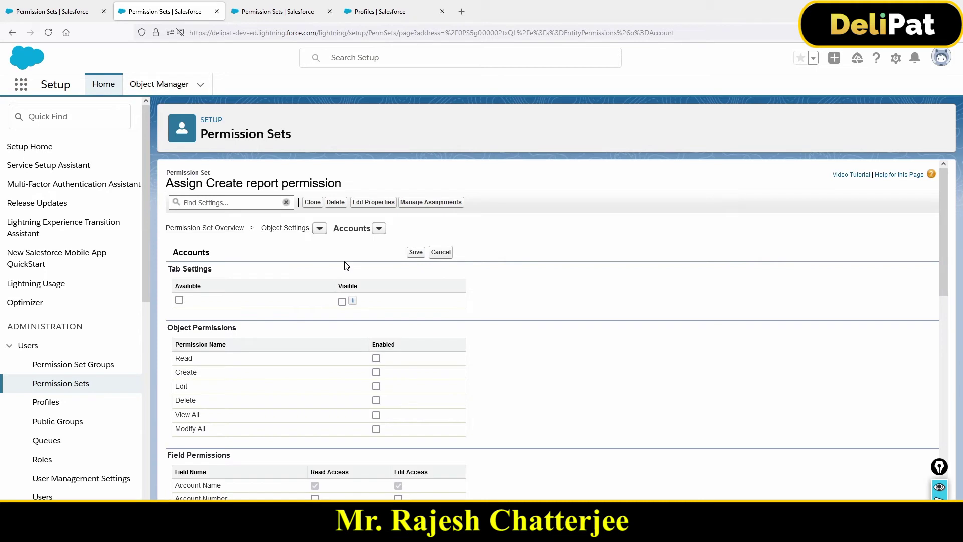
left_click(179, 300)
scroll(216, 349, "down", 1)
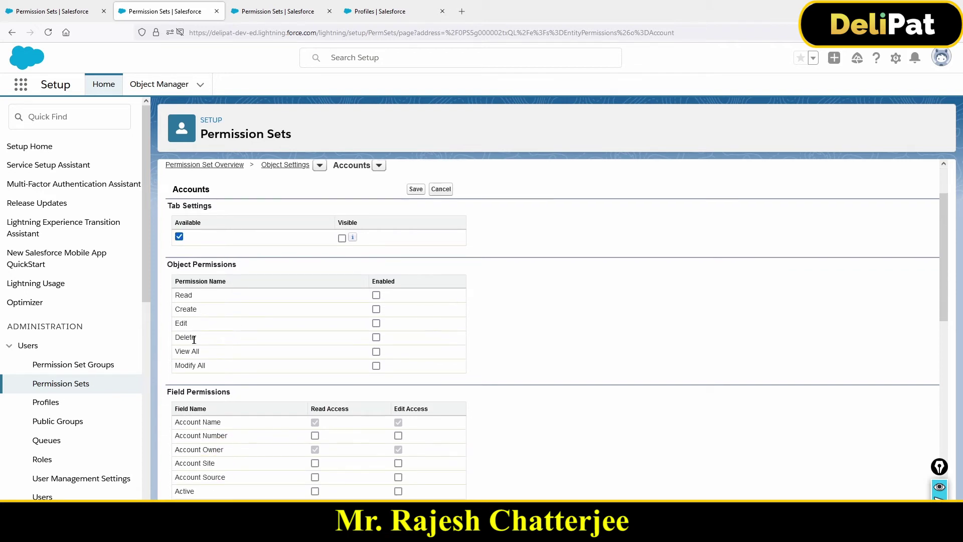
left_click(376, 296)
Review the Accounts Field Permissions and Edit Access column, then return to the overview tab
scroll(357, 334, "down", 2)
left_click_drag(171, 328, 222, 331)
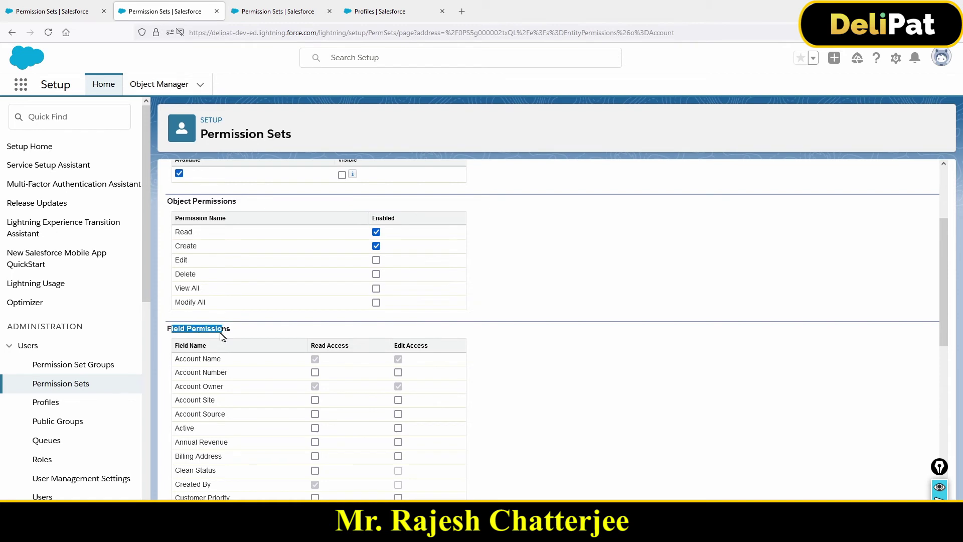
scroll(231, 394, "down", 4)
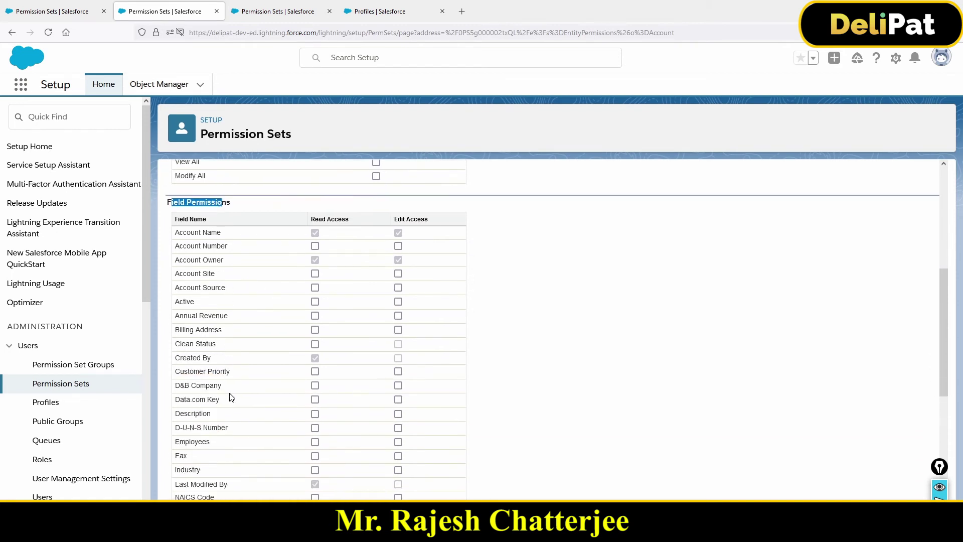
scroll(237, 394, "up", 4)
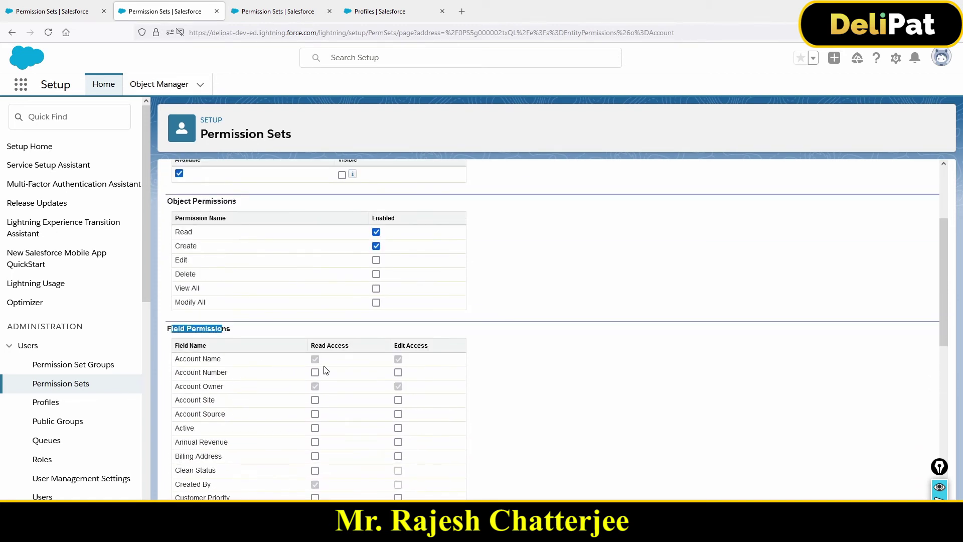
left_click_drag(398, 345, 418, 346)
scroll(327, 371, "up", 3)
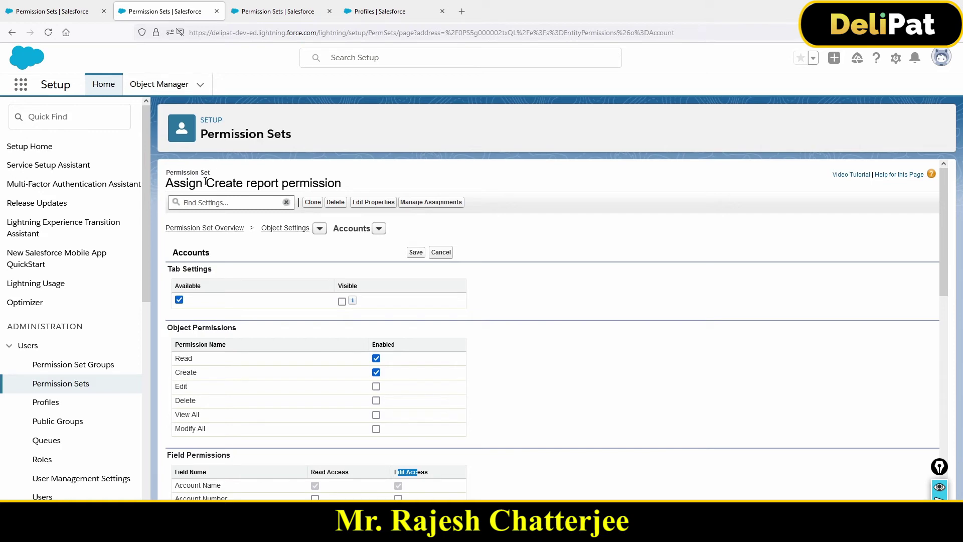
left_click(73, 11)
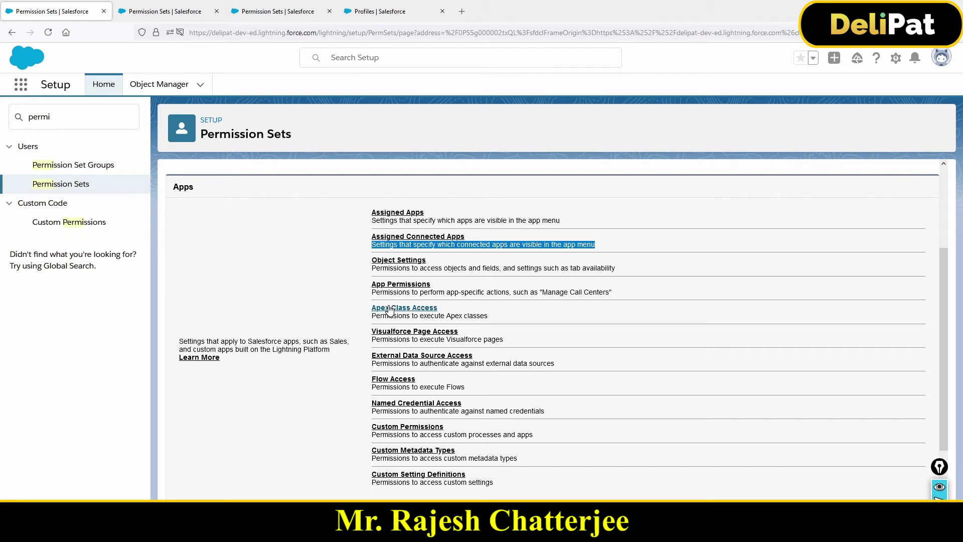
Review the Apps settings and Flow Access, then open System Permissions from the System section
left_click_drag(361, 311, 447, 313)
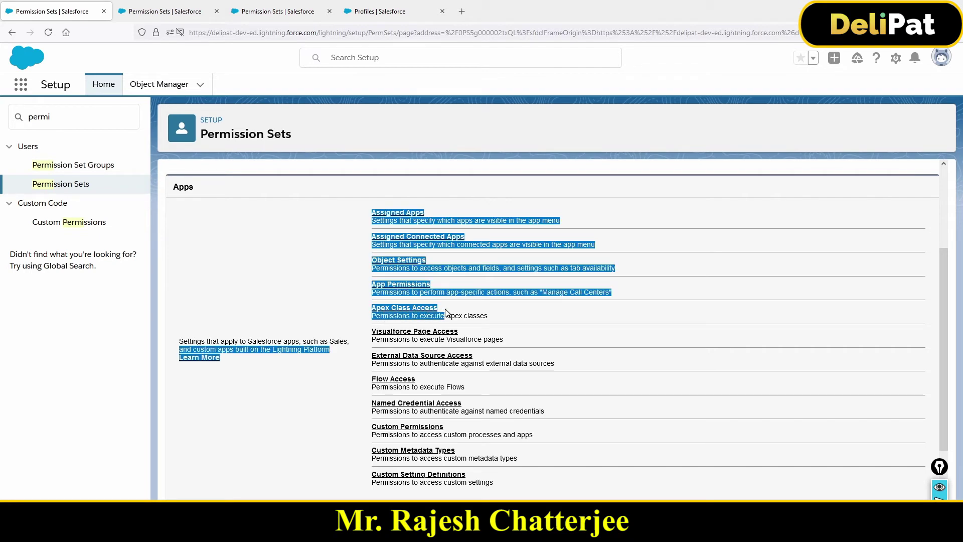
left_click(446, 314)
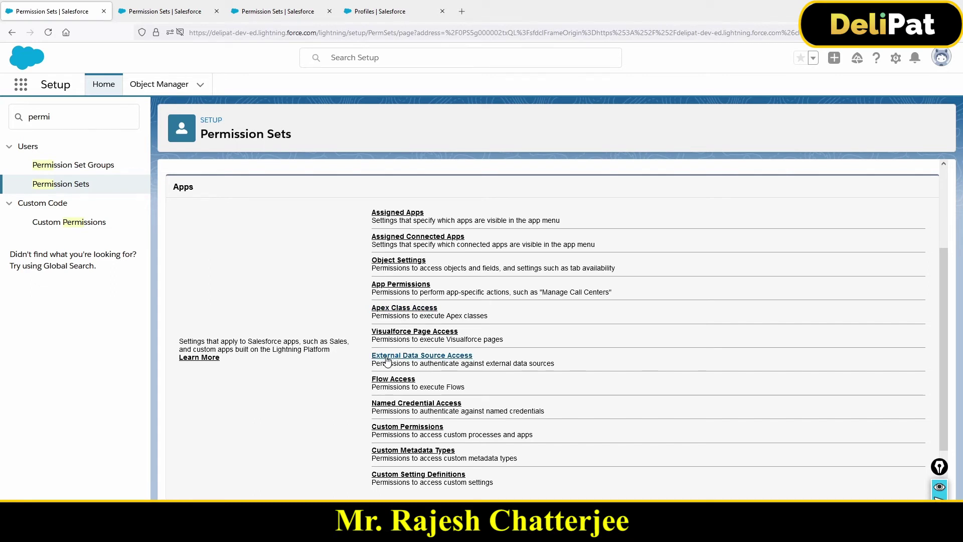
left_click_drag(411, 380, 371, 380)
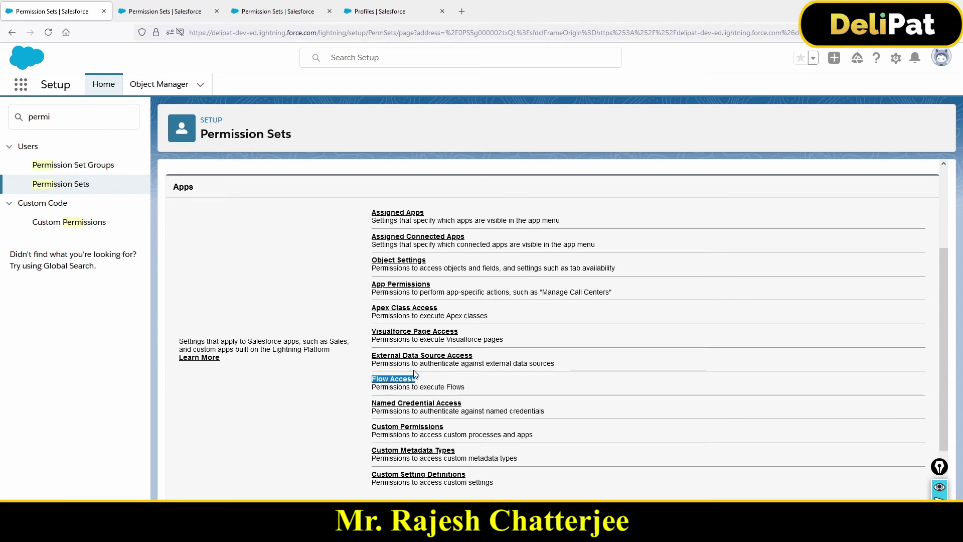
scroll(415, 374, "down", 2)
scroll(385, 329, "up", 1)
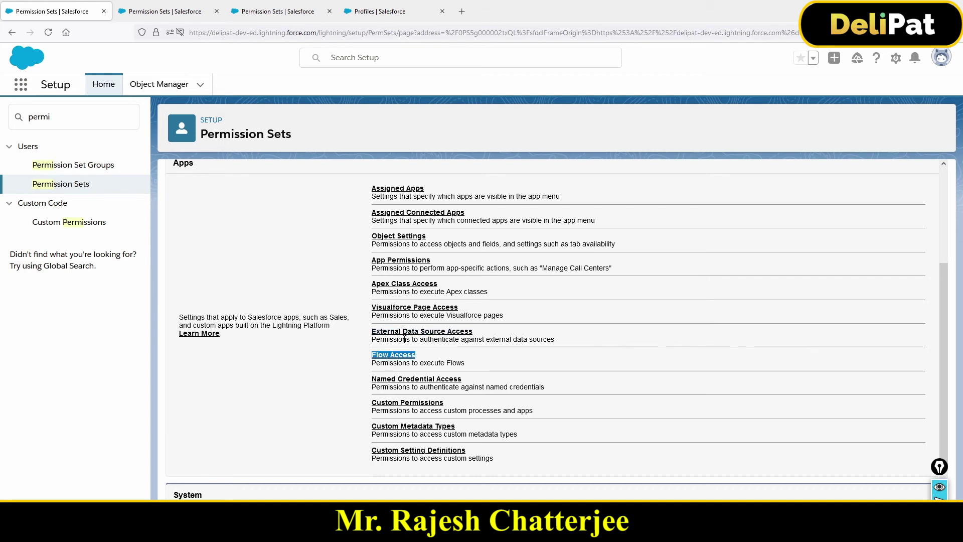
scroll(319, 486, "down", 3)
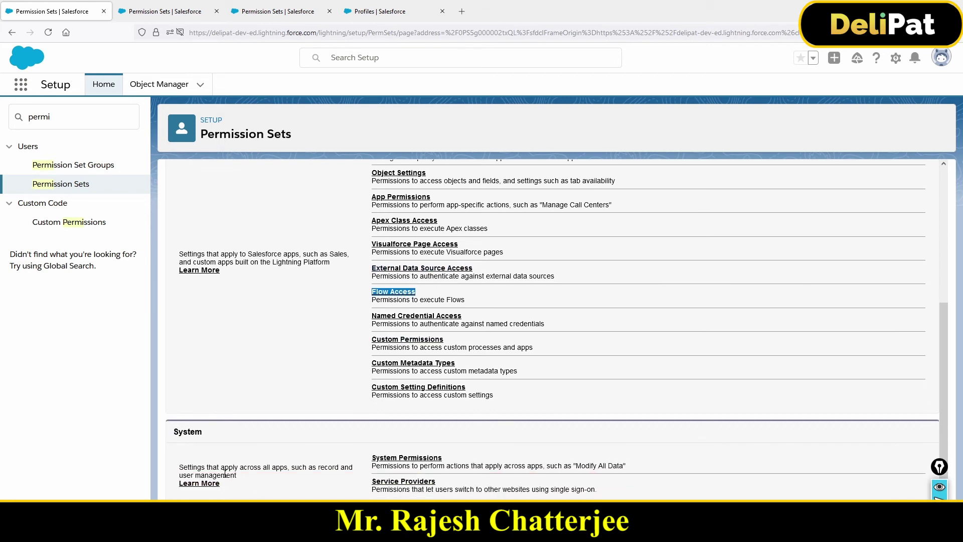
double_click(186, 431)
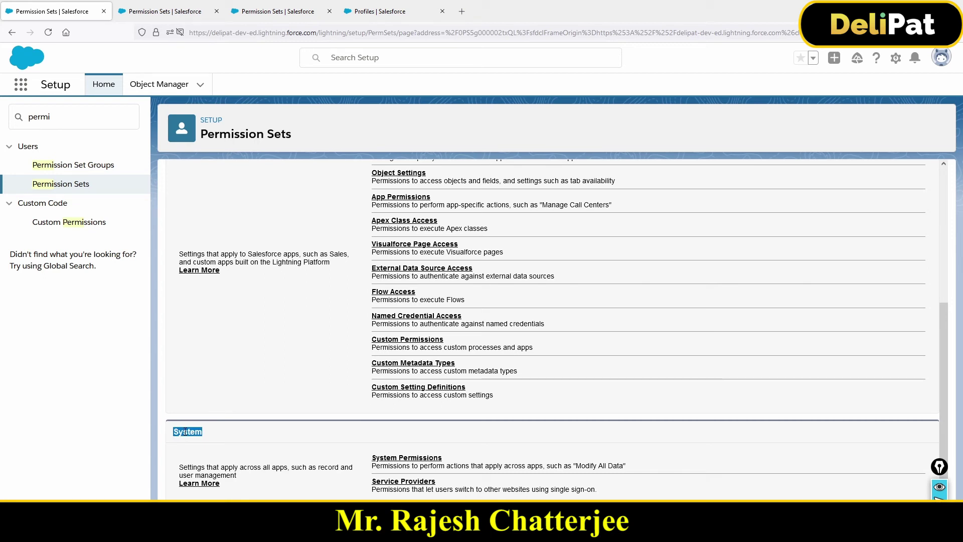
left_click(421, 460)
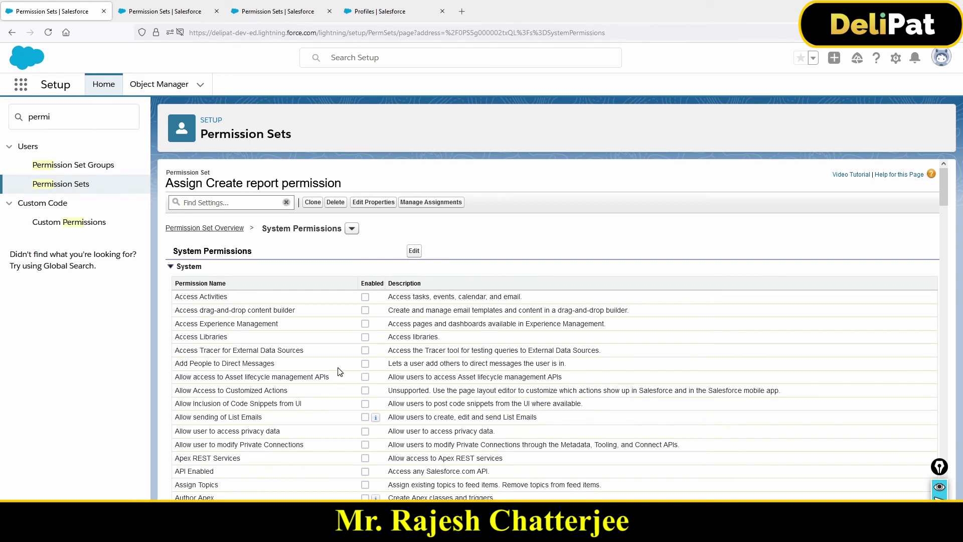
Edit the system permissions and enable Create and Customize Reports
left_click(414, 250)
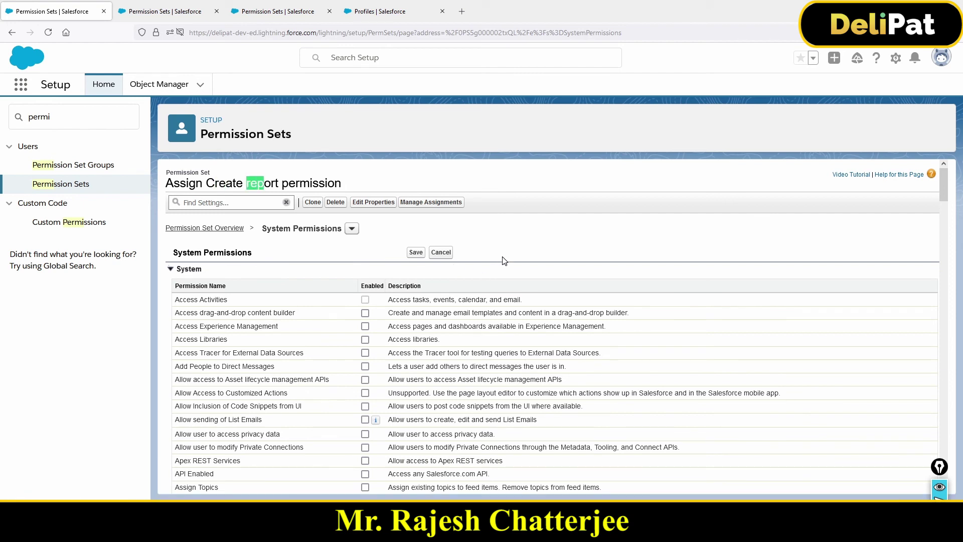
key("Return")
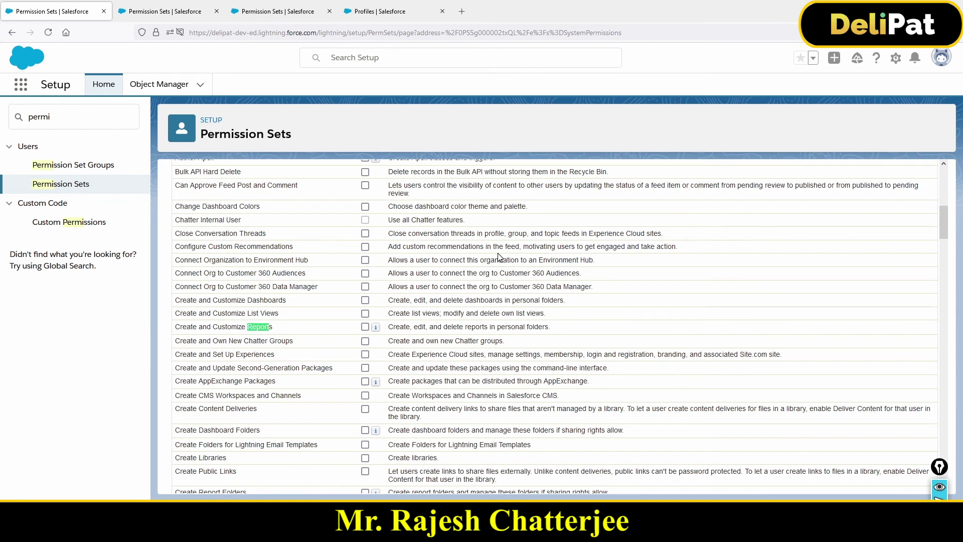
left_click_drag(173, 327, 270, 329)
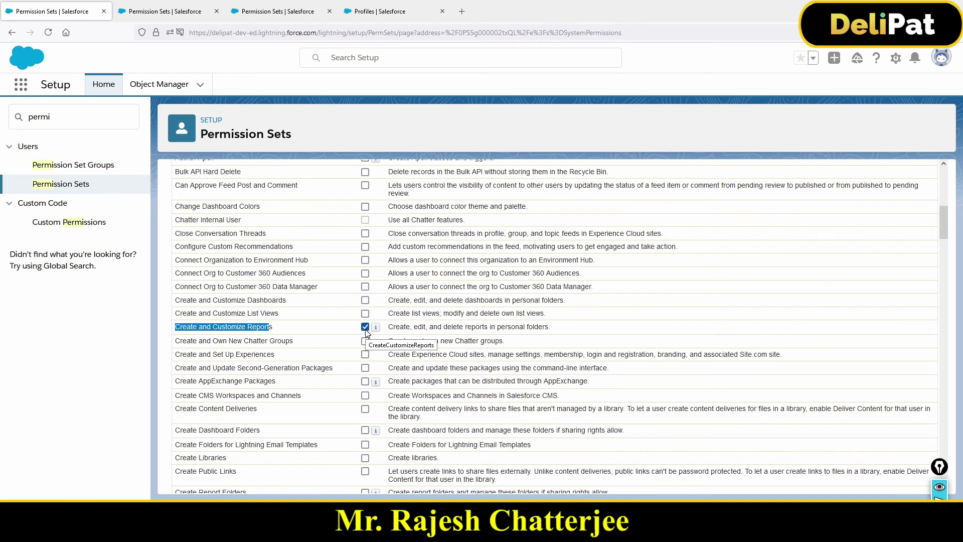
left_click_drag(203, 133, 292, 139)
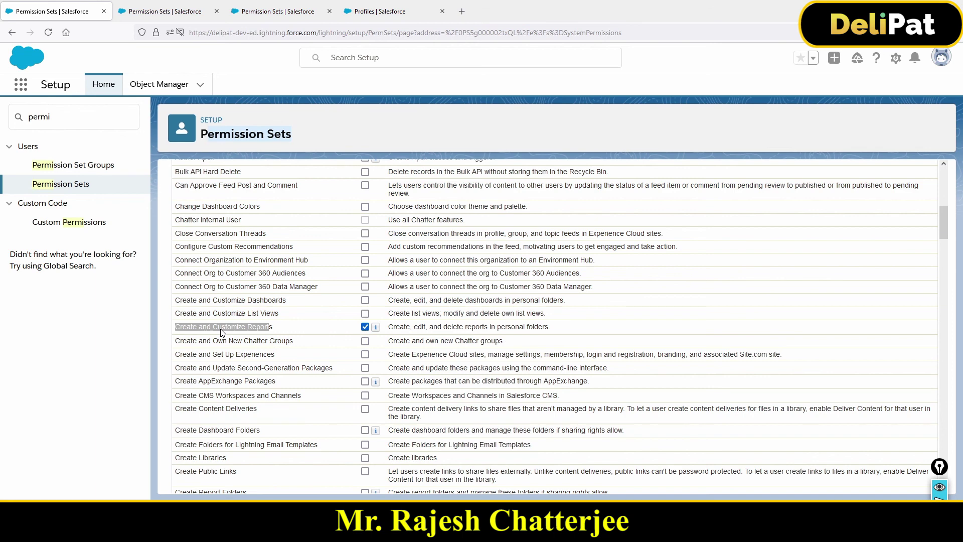
scroll(222, 333, "up", 15)
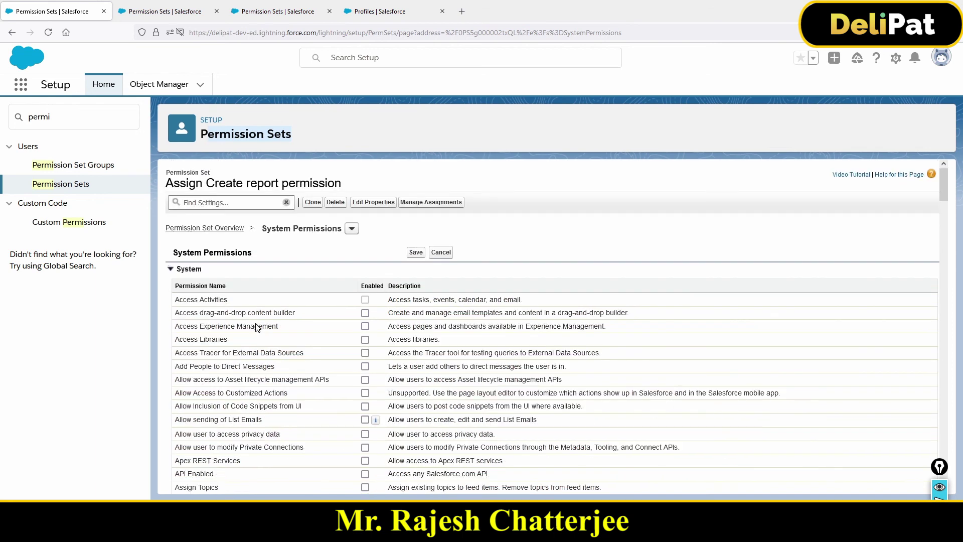